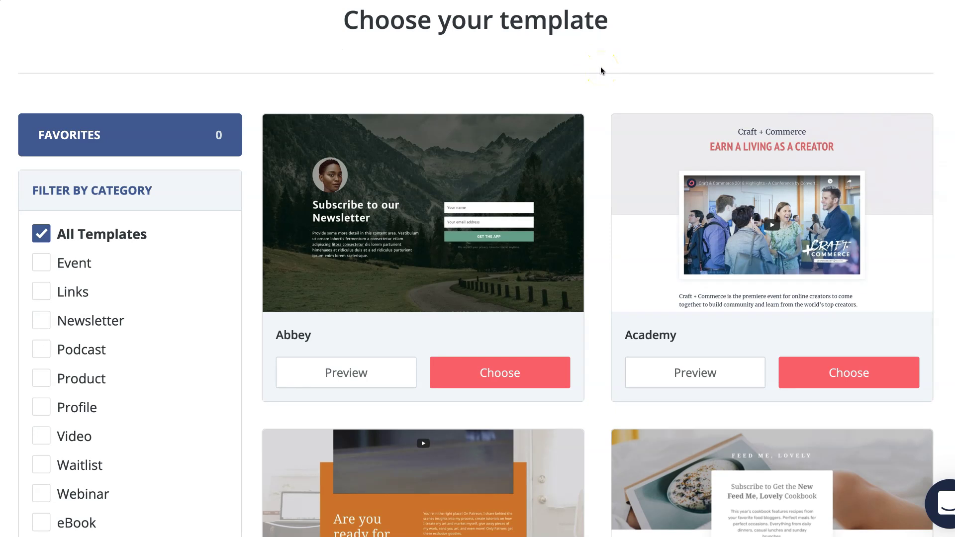
scroll(601, 71, down, 4)
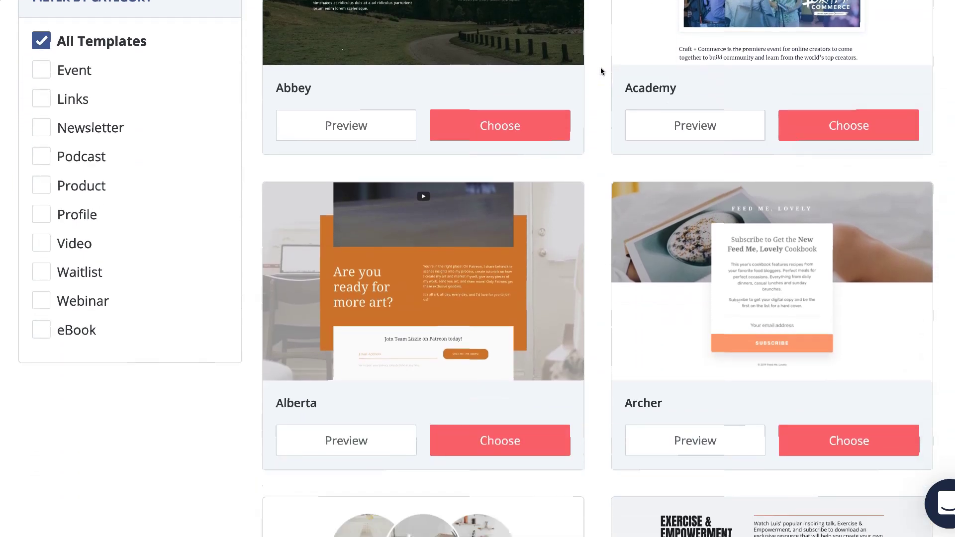
scroll(601, 71, down, 6)
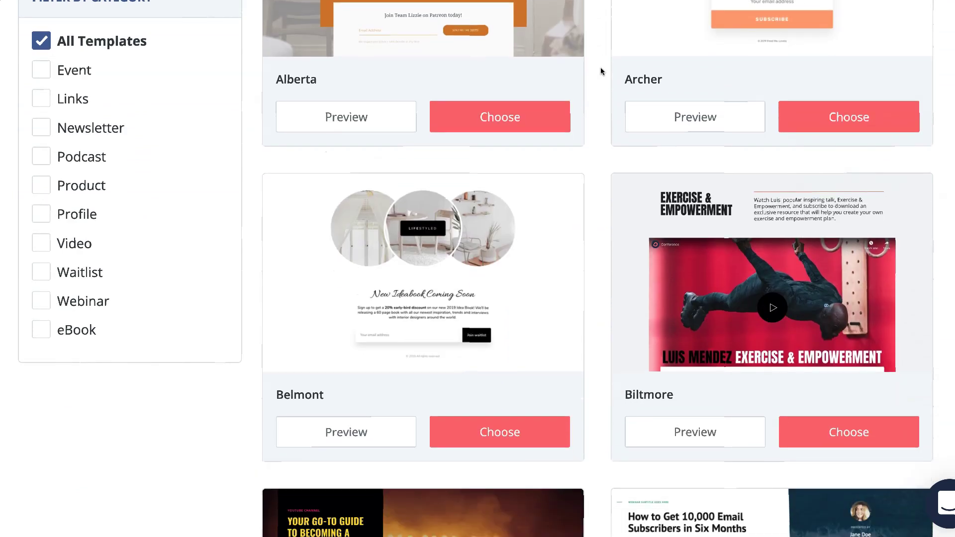
scroll(600, 68, down, 6)
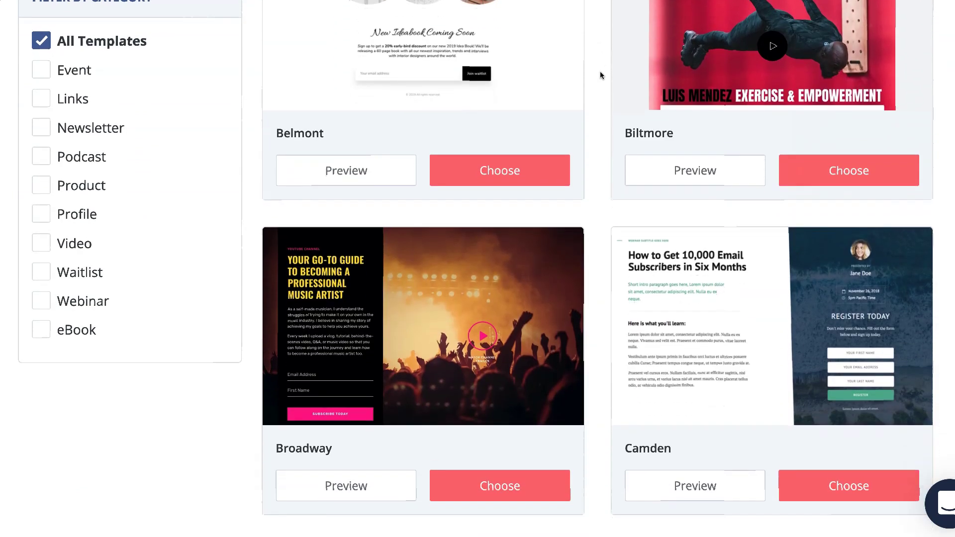
scroll(601, 73, down, 5)
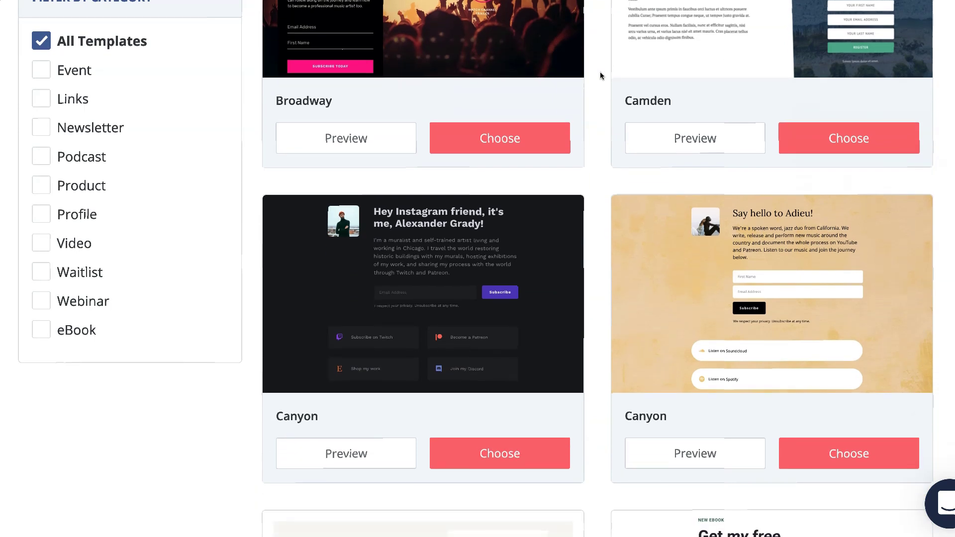
scroll(600, 78, down, 2)
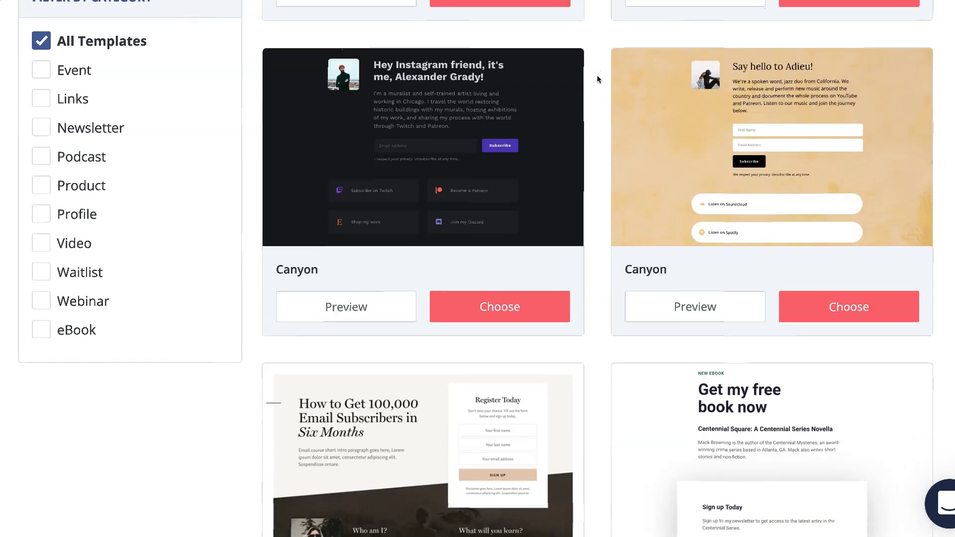
scroll(599, 79, down, 2)
scroll(597, 79, down, 4)
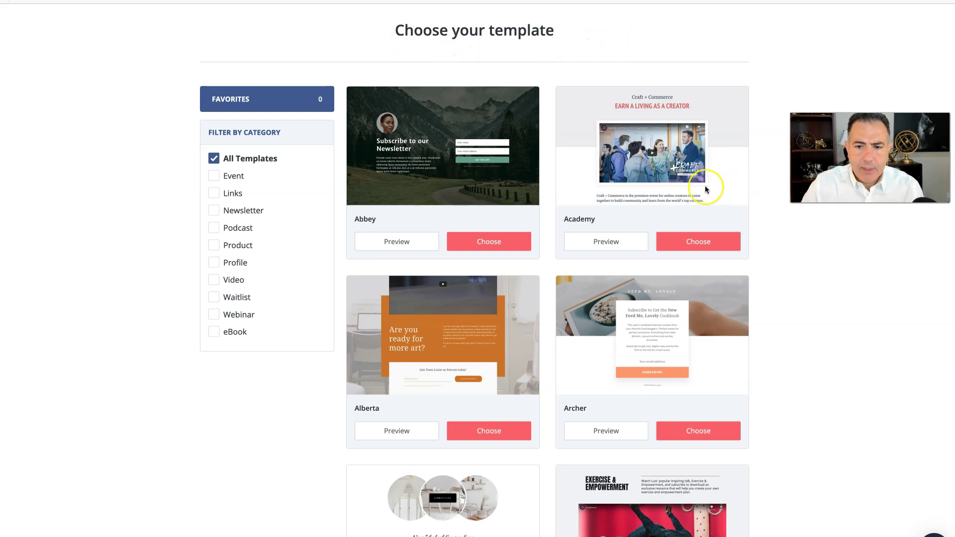
Find the Belmont template, preview it, and choose it to start a new landing page
scroll(710, 188, down, 2)
scroll(706, 189, down, 7)
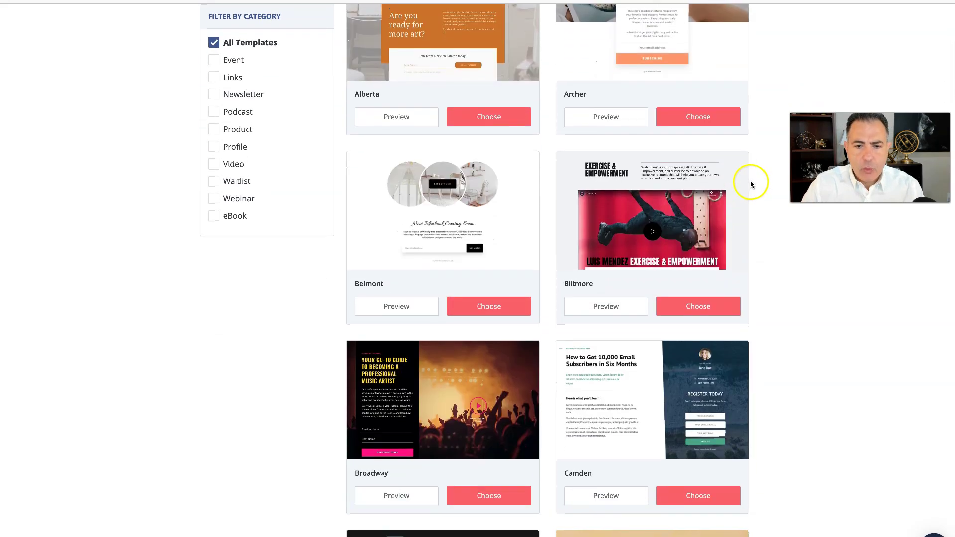
scroll(752, 184, down, 6)
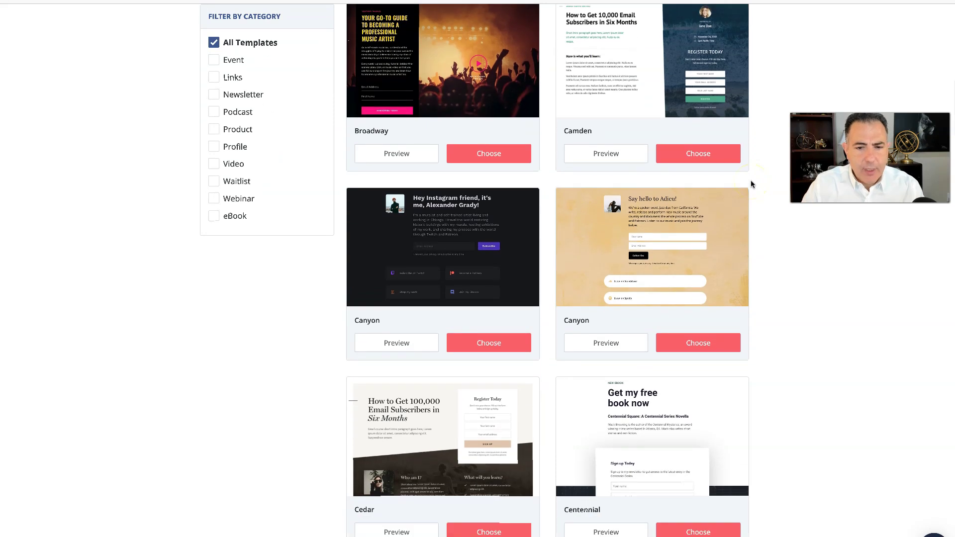
scroll(754, 182, down, 7)
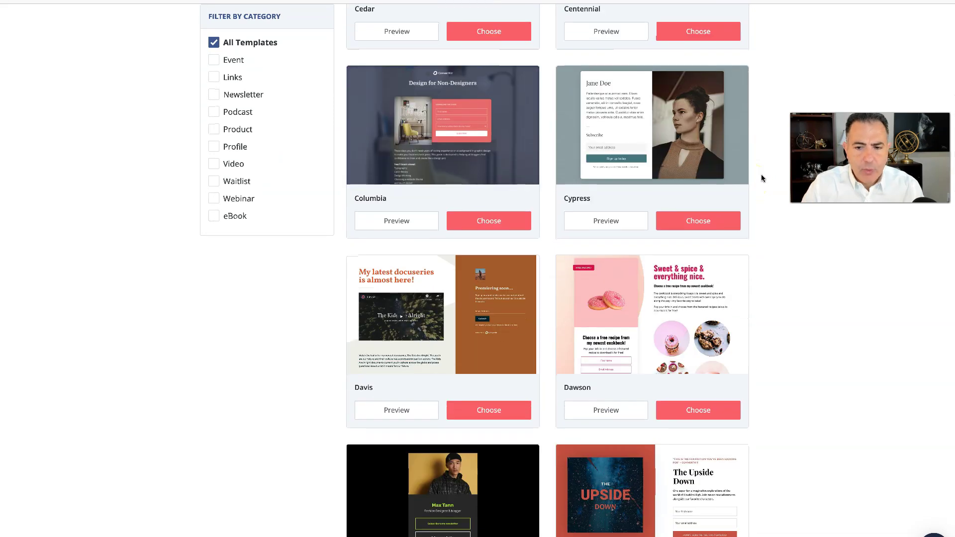
scroll(761, 179, down, 6)
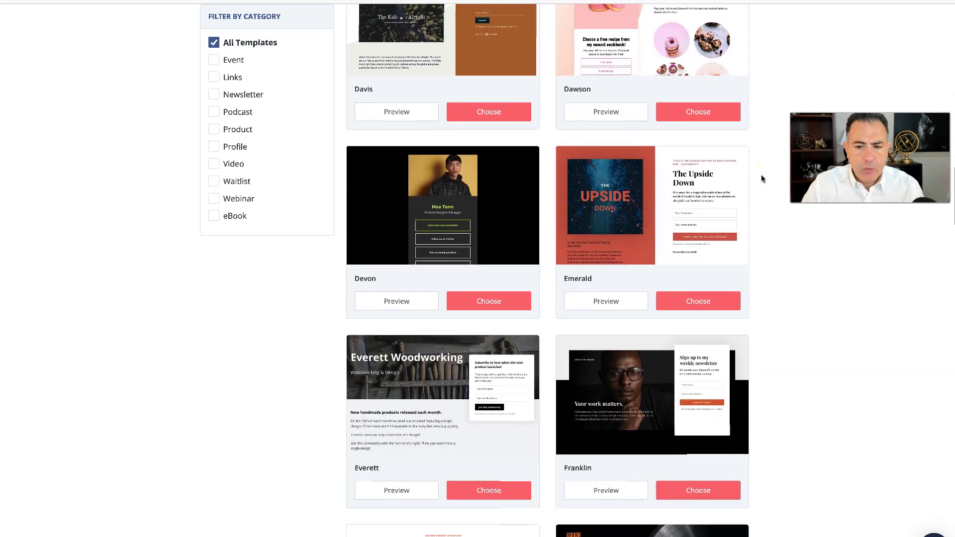
scroll(762, 175, down, 11)
scroll(762, 174, down, 4)
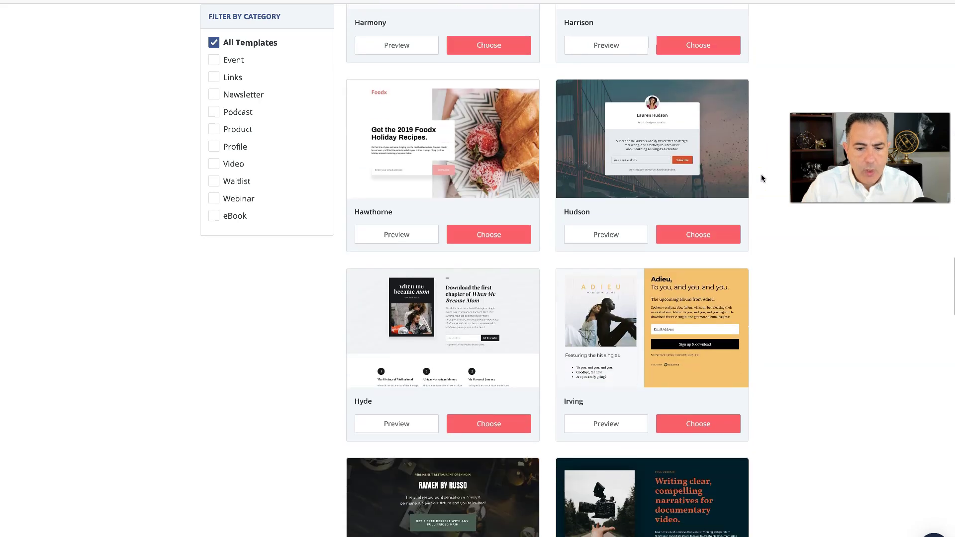
scroll(761, 178, down, 3)
scroll(761, 178, down, 3)
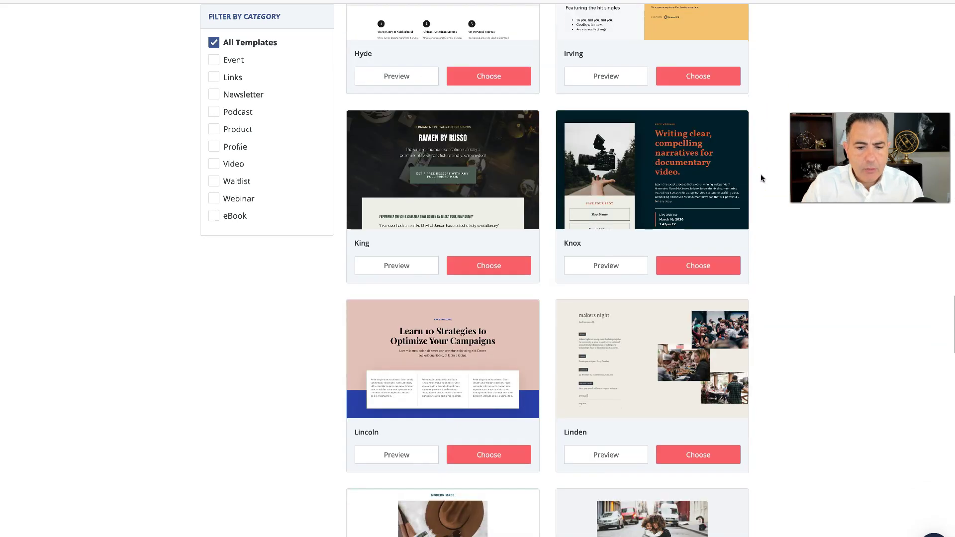
scroll(761, 179, down, 3)
scroll(761, 178, up, 12)
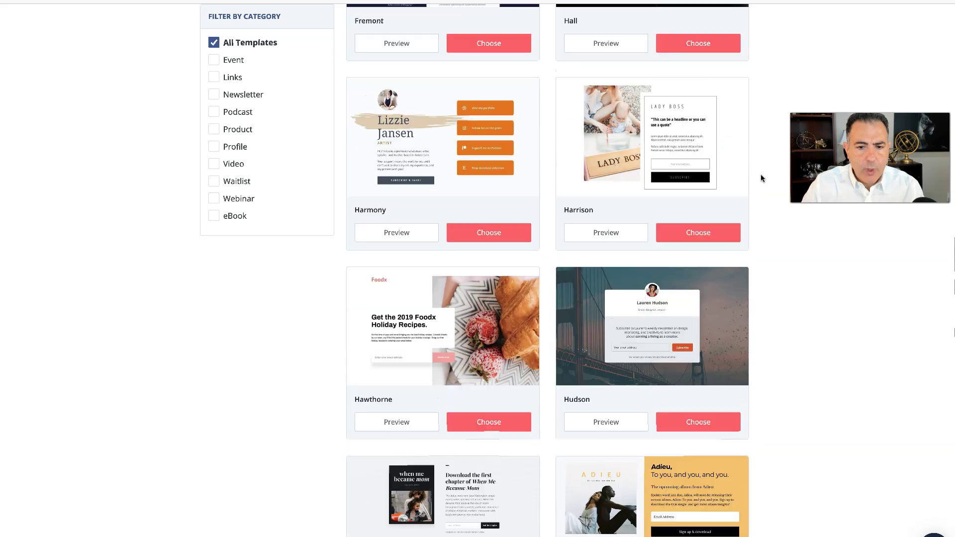
scroll(761, 178, up, 17)
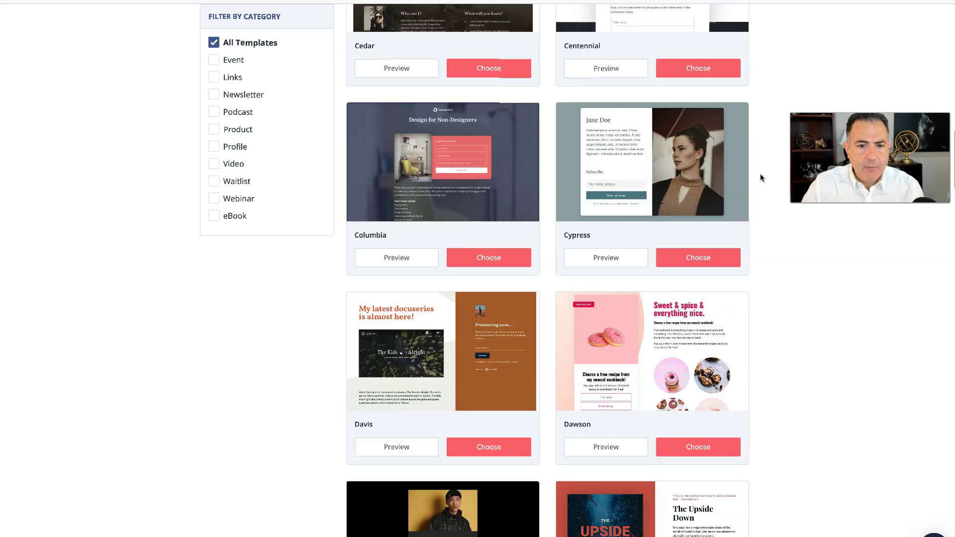
scroll(760, 178, up, 13)
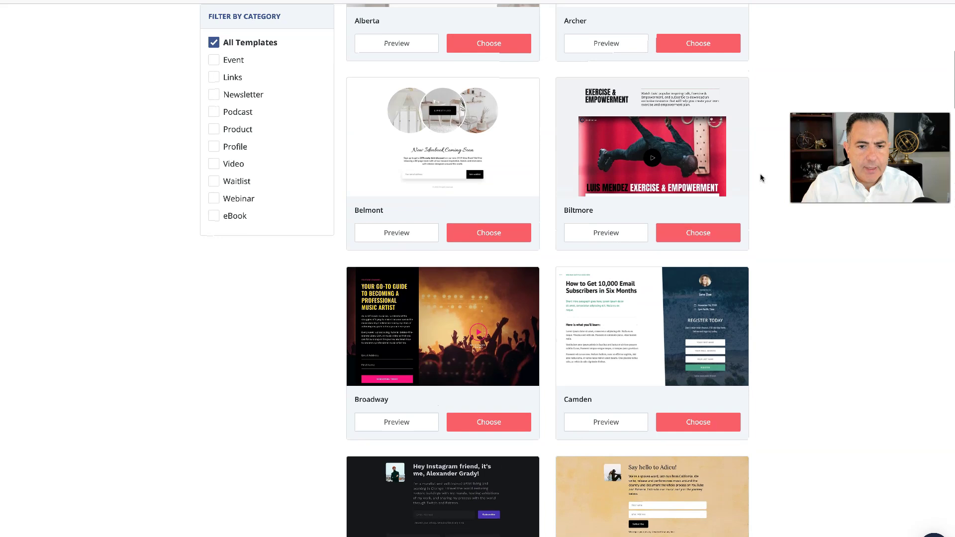
scroll(418, 245, up, 1)
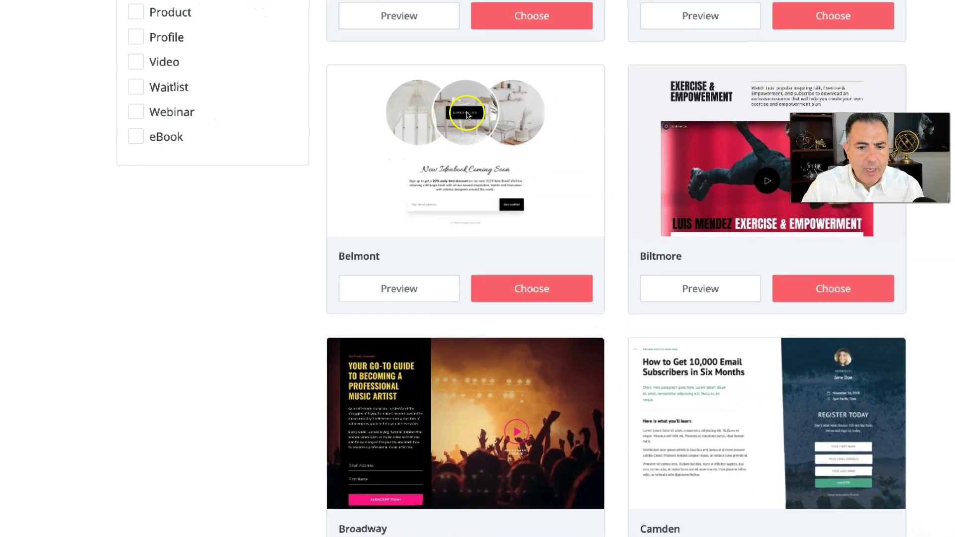
click(400, 290)
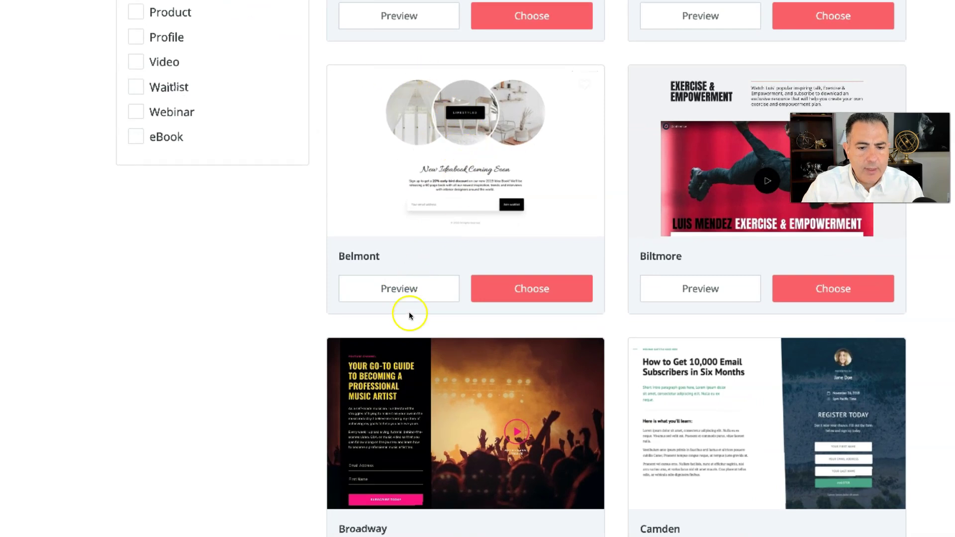
click(529, 291)
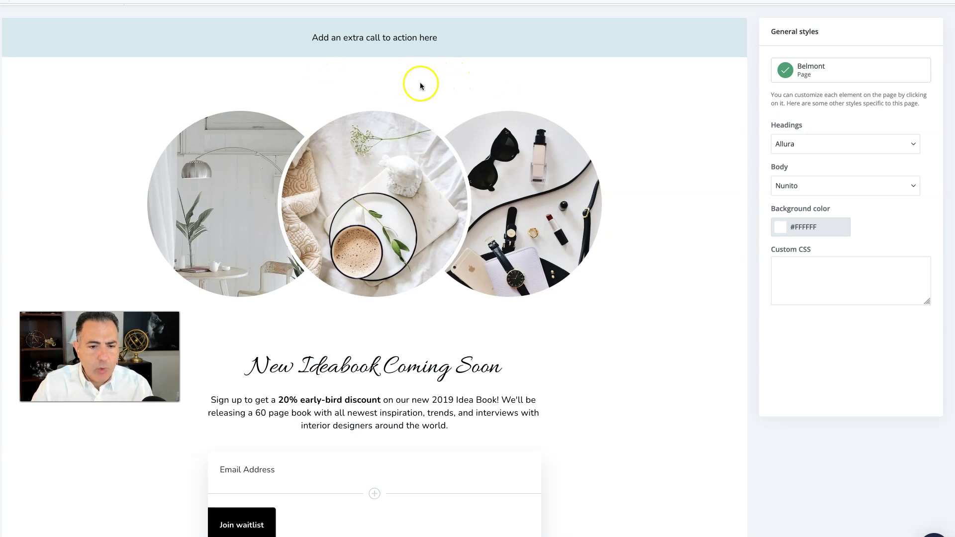
Replace the banner wording with 'Limited time ONLY'
click(366, 37)
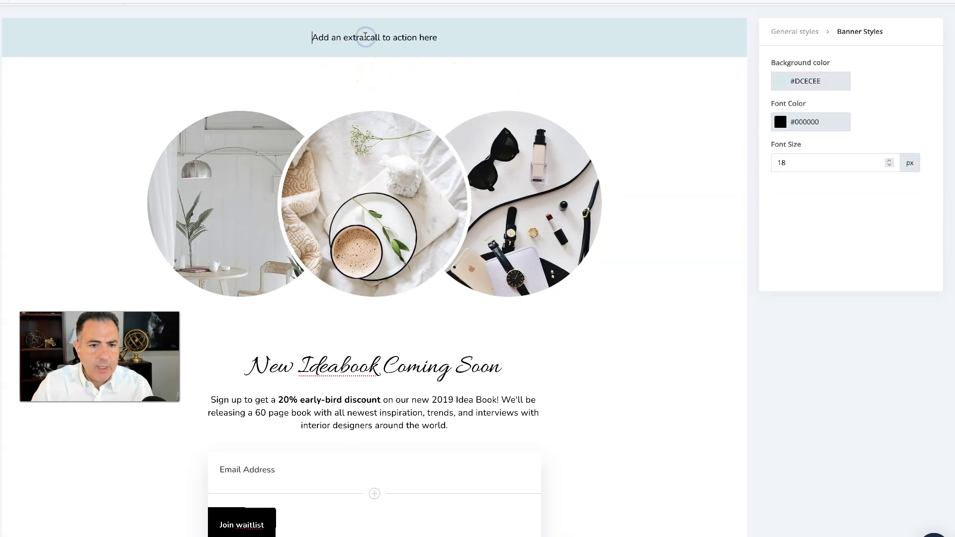
click(313, 38)
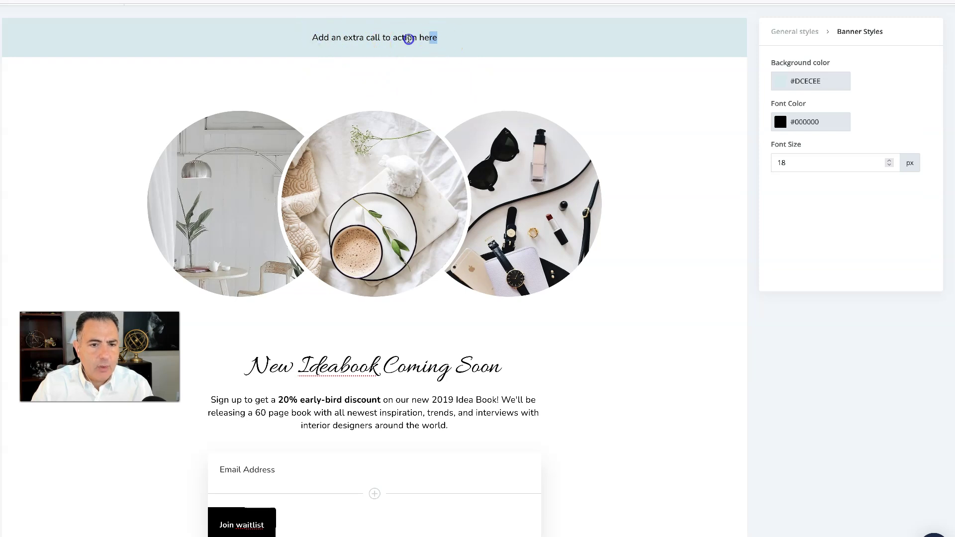
drag(408, 39, 306, 37)
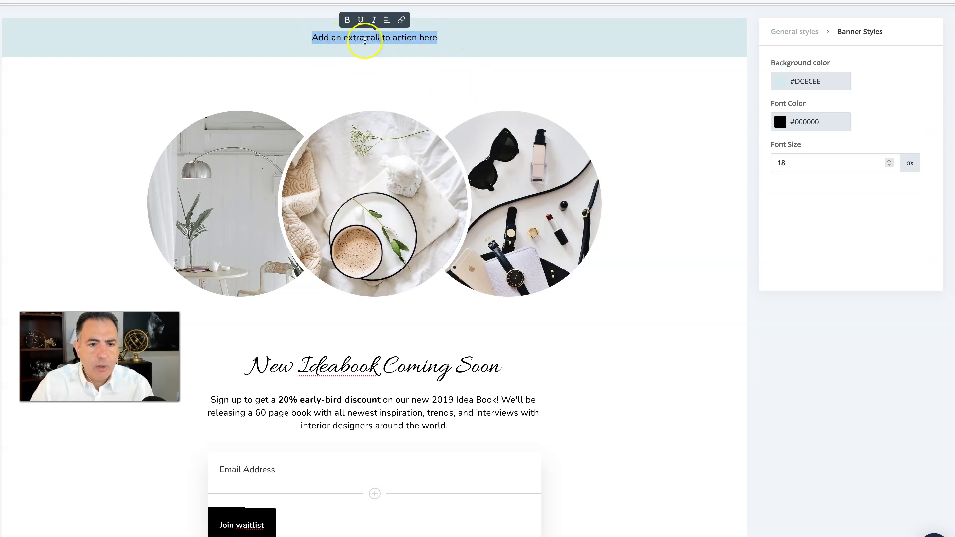
text(Limited time ONLY)
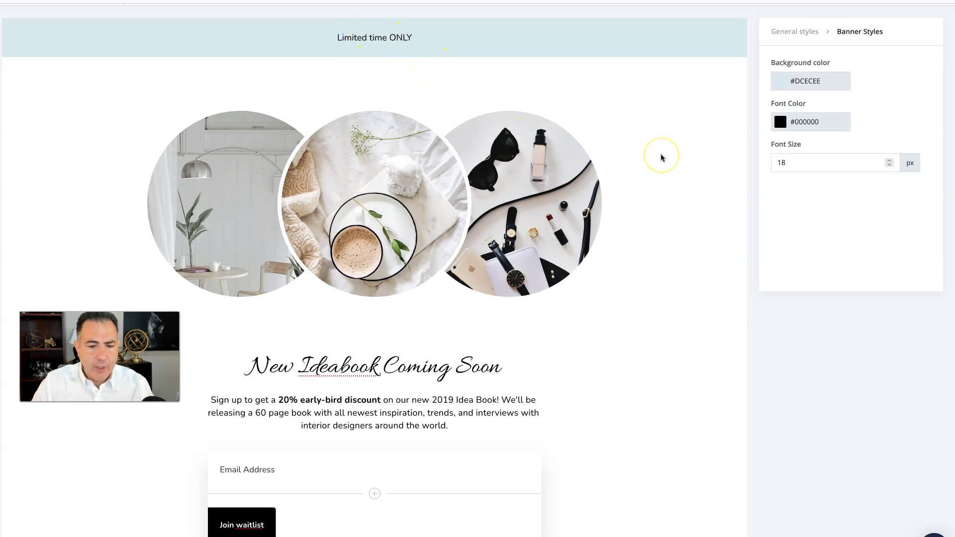
Change the Idea Book year in the signup paragraph from 2019 to 2021
scroll(660, 157, down, 4)
drag(453, 311, 431, 301)
click(455, 301)
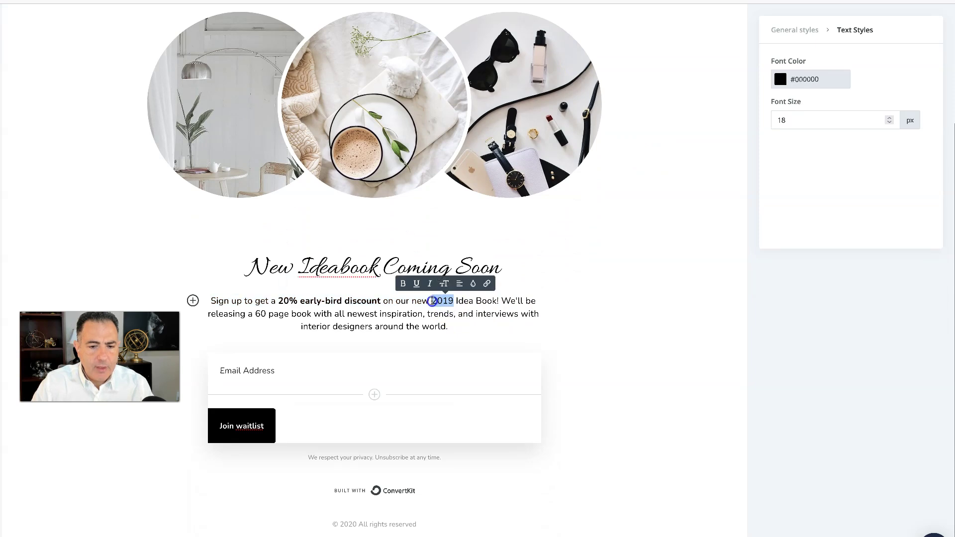
text(2021)
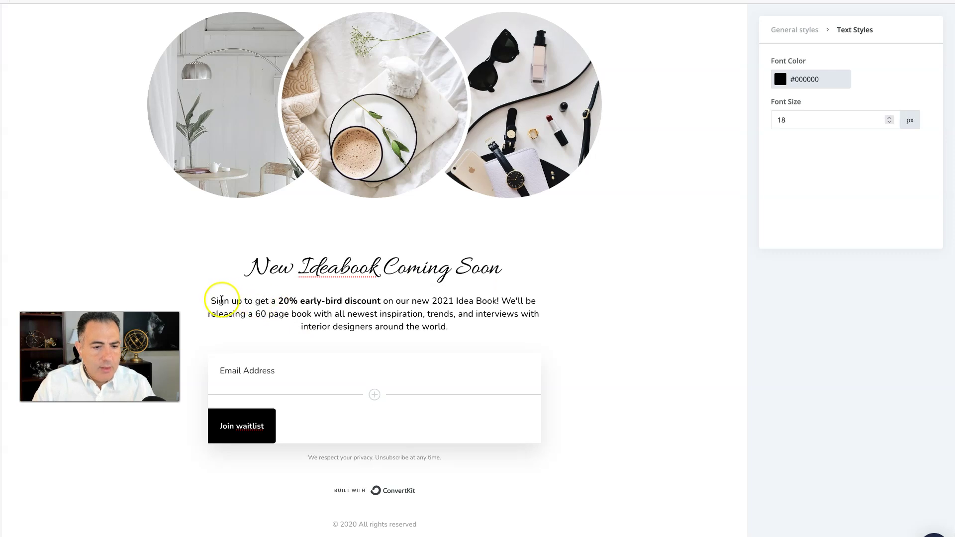
drag(230, 301, 398, 314)
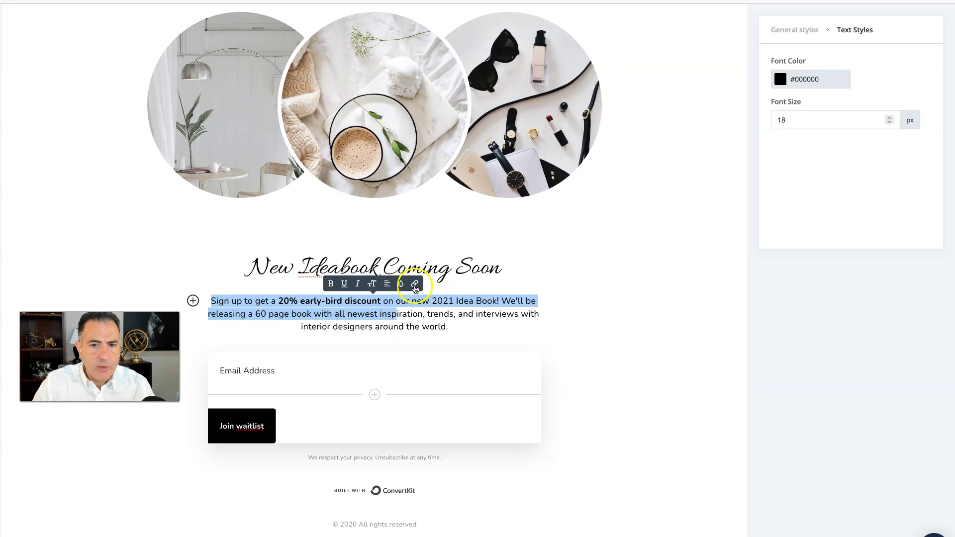
click(647, 288)
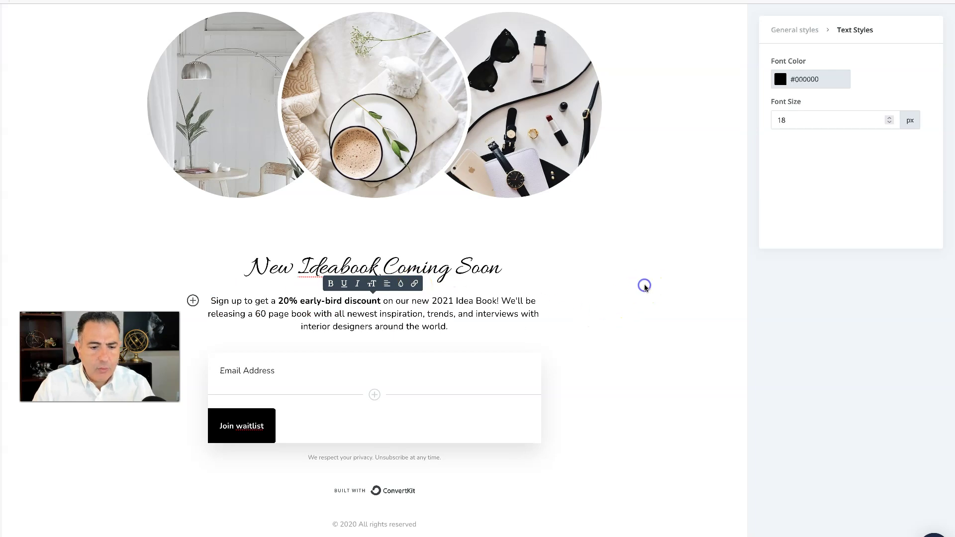
scroll(663, 279, up, 2)
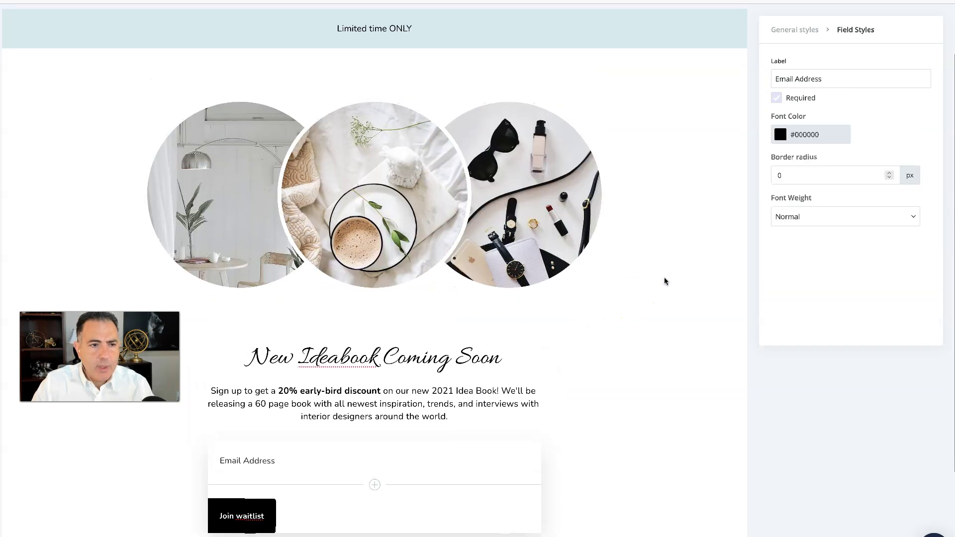
Rename the landing page title to 'book ideas'
scroll(751, 94, up, 2)
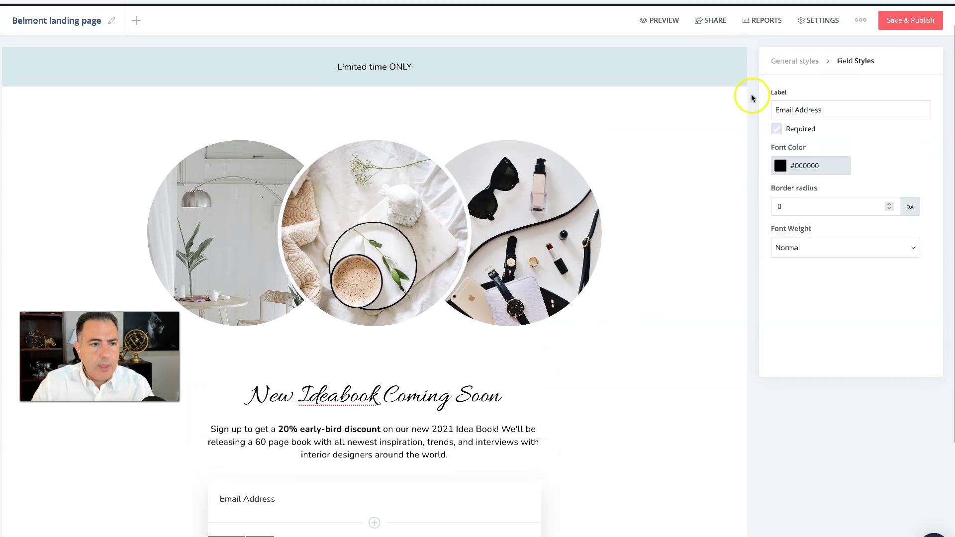
click(112, 23)
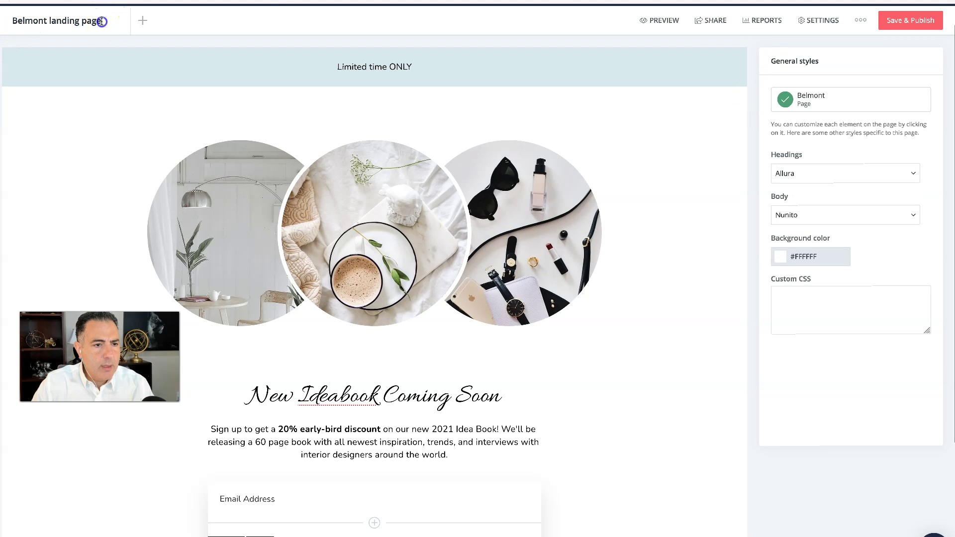
drag(102, 22, 18, 22)
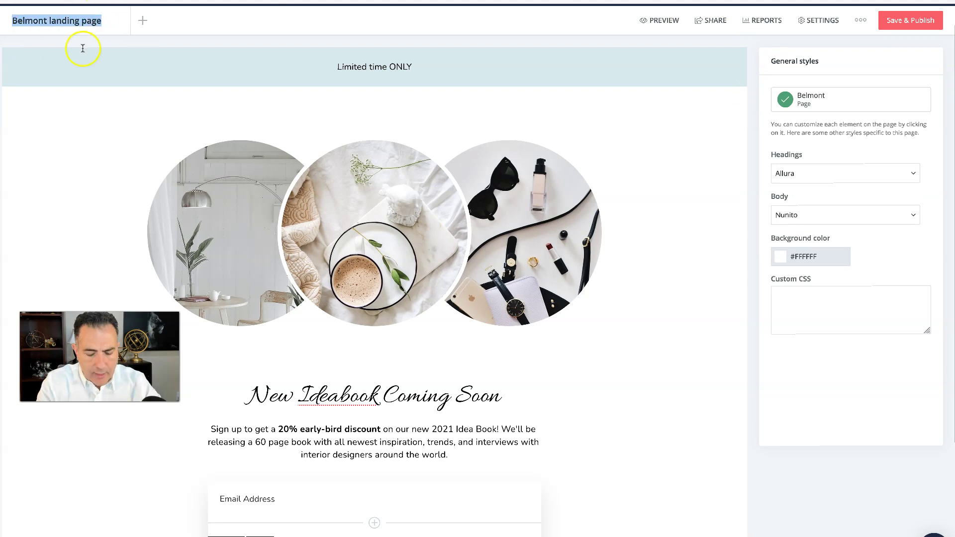
text(book idea)
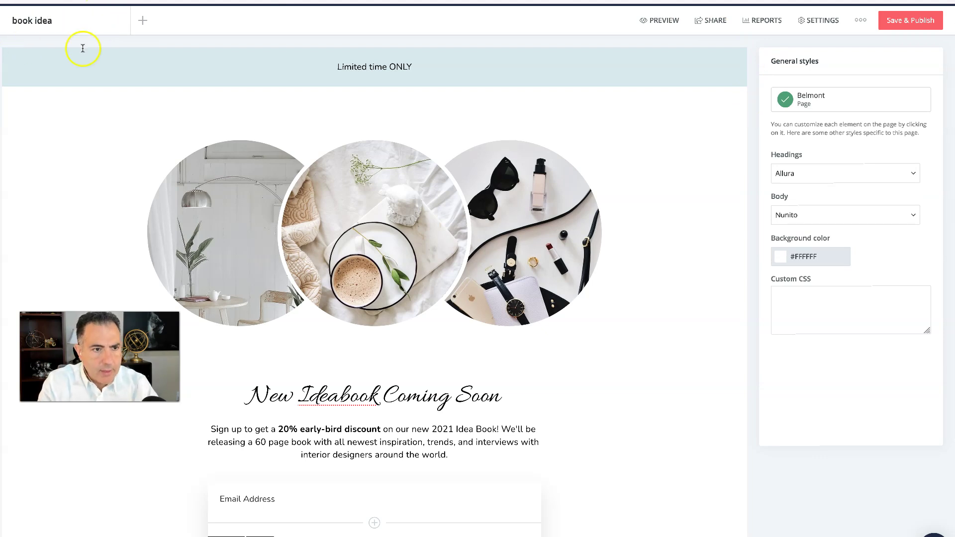
text(s)
click(661, 126)
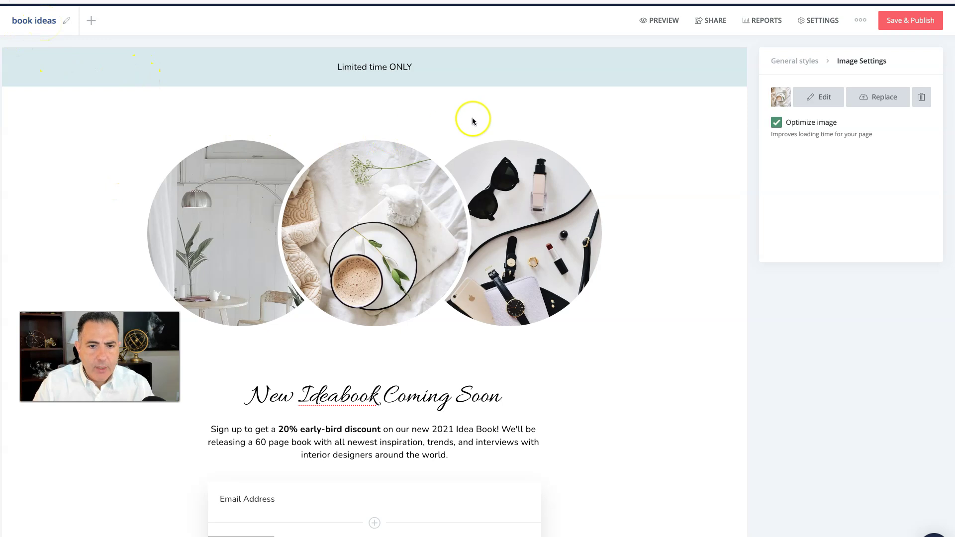
Select the Limited time ONLY banner and sign-up paragraph text to inspect their styles
drag(339, 70, 447, 65)
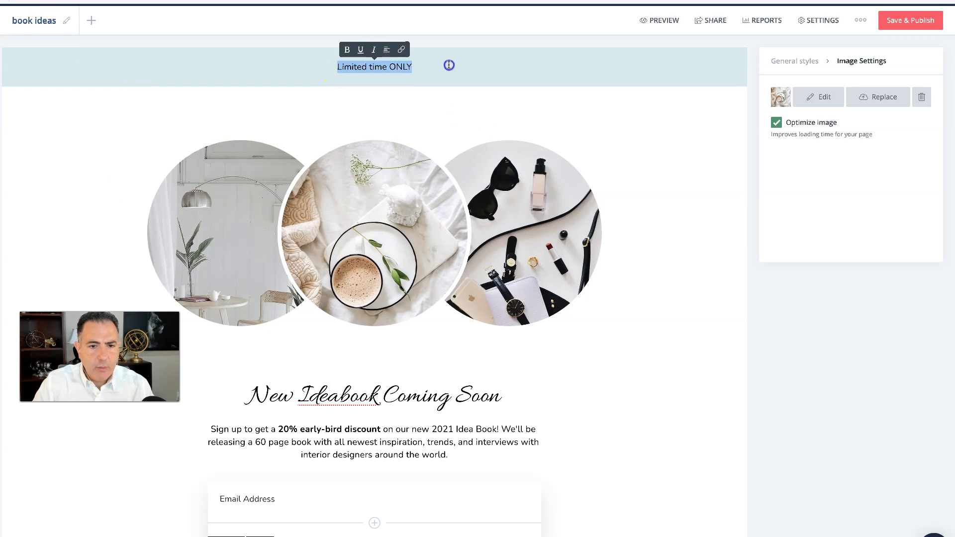
click(433, 109)
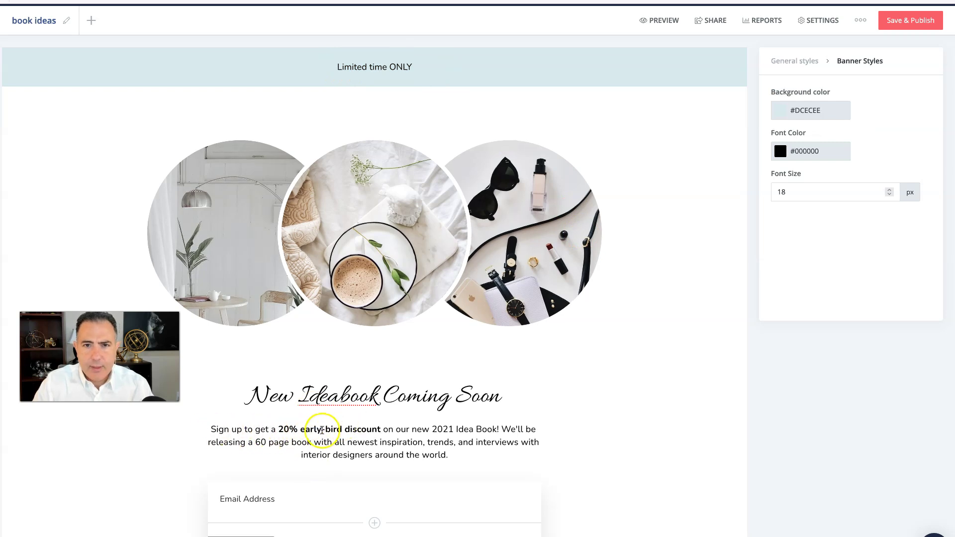
drag(320, 431, 211, 429)
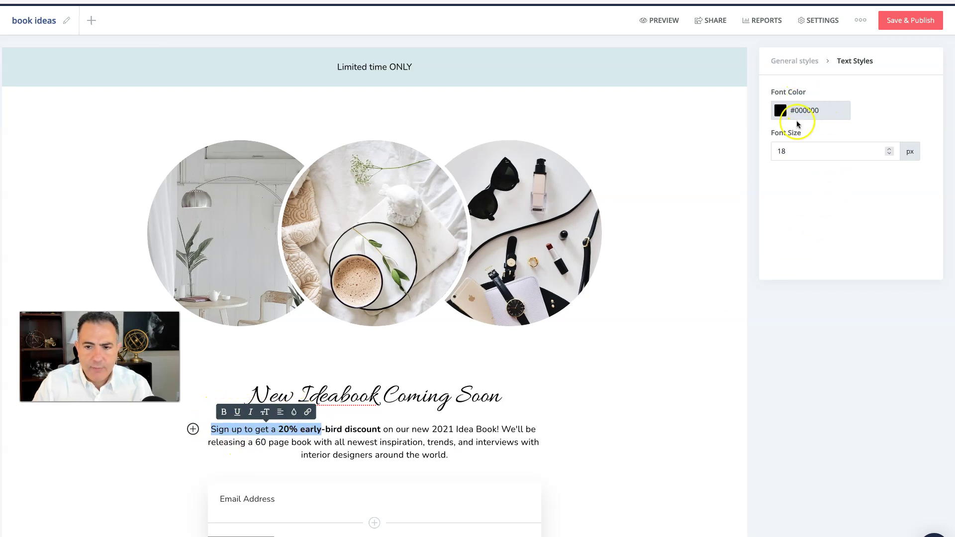
click(601, 352)
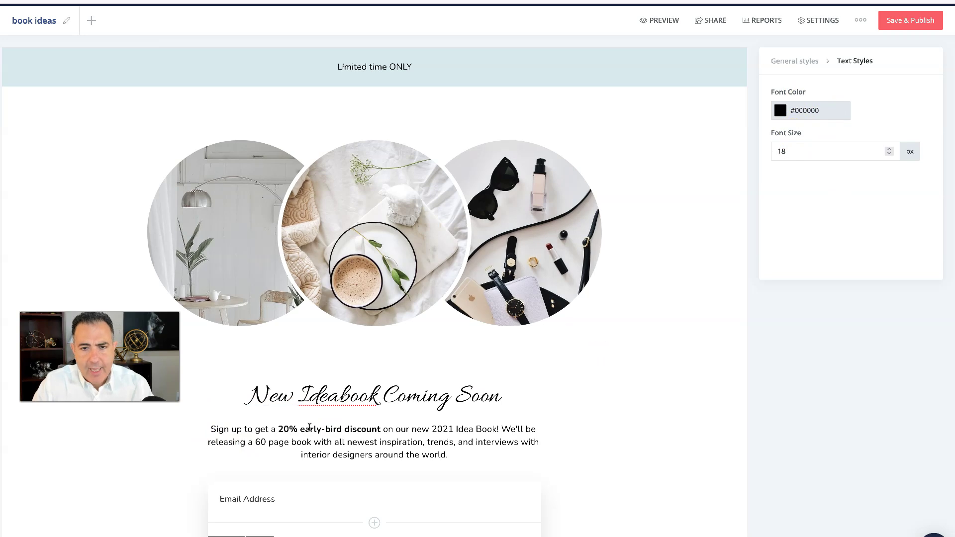
scroll(824, 55, up, 1)
click(813, 50)
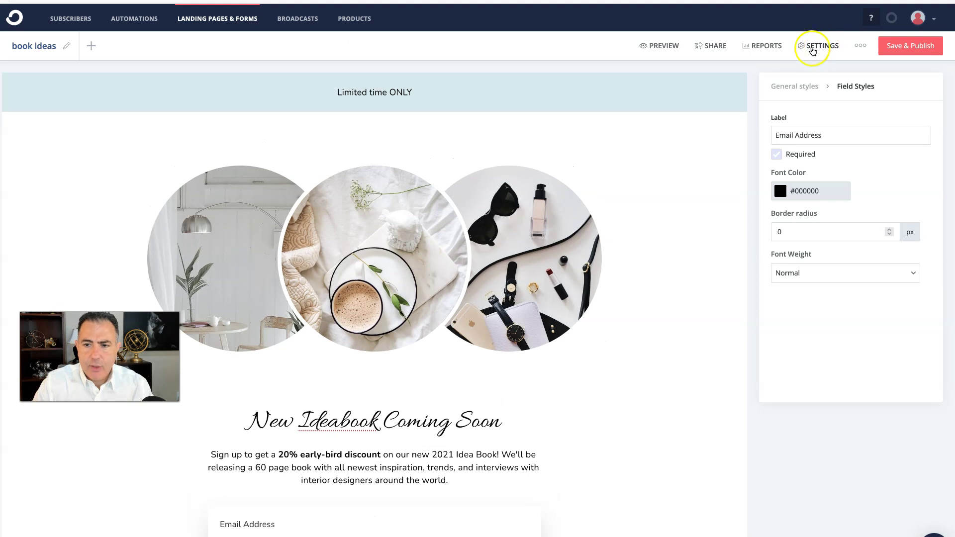
In the General settings, switch from a success message to redirecting subscribers to an external page
click(817, 49)
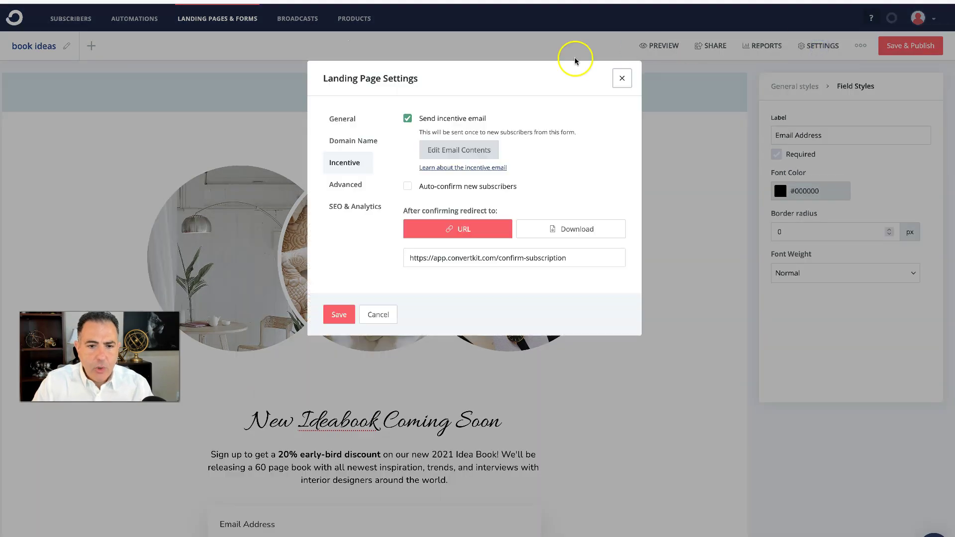
click(342, 118)
click(408, 133)
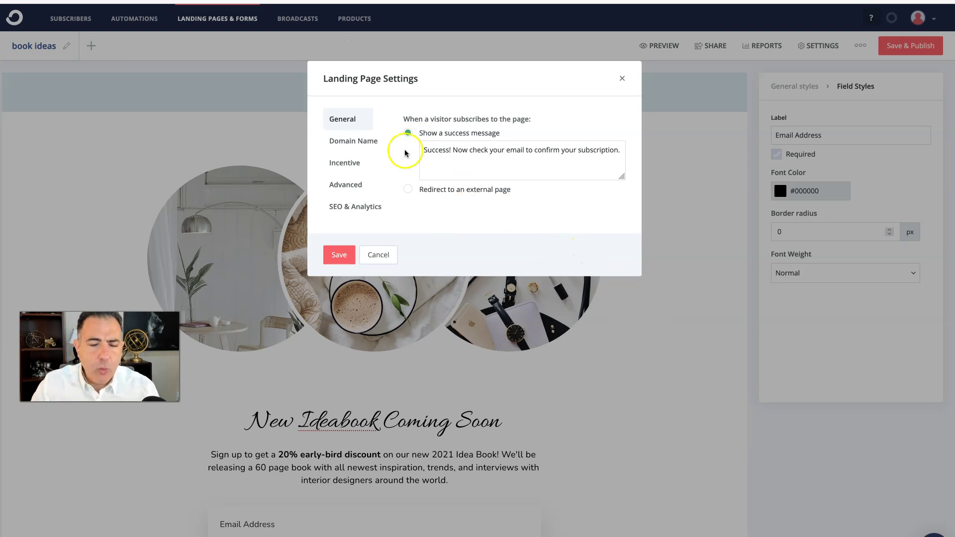
drag(423, 150, 662, 148)
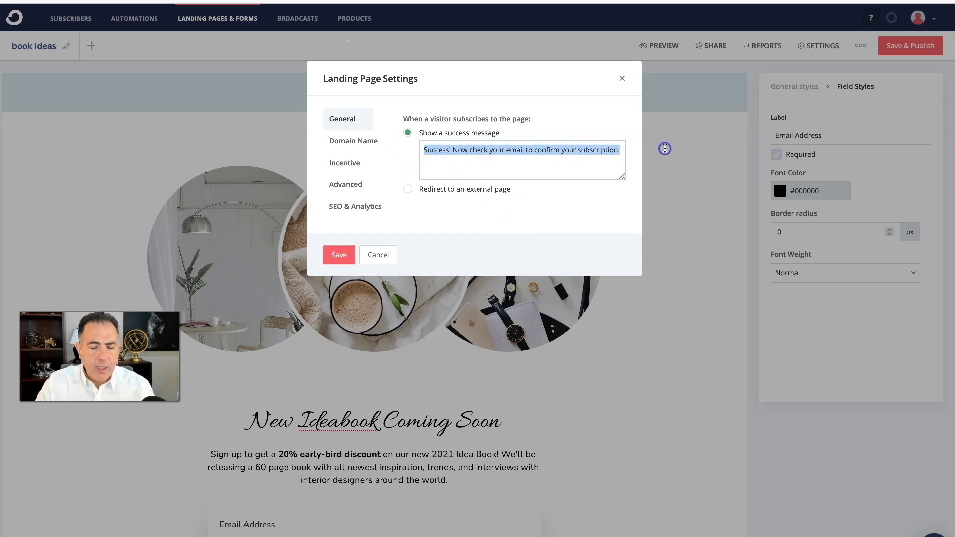
click(409, 193)
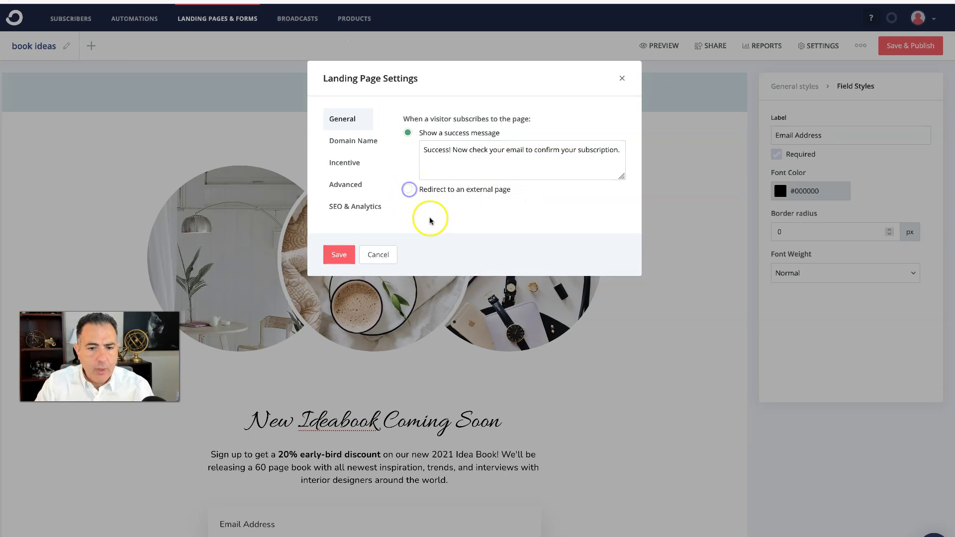
click(409, 191)
click(447, 164)
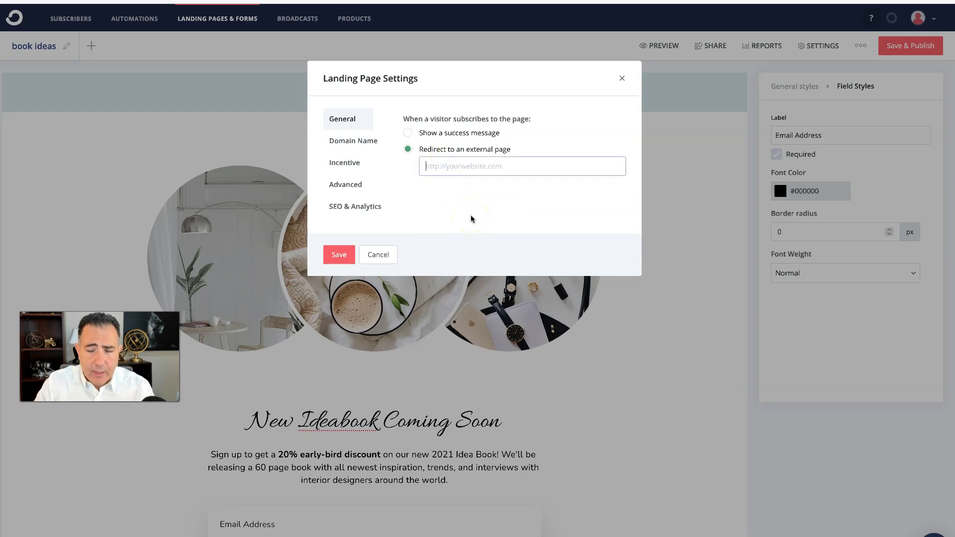
click(506, 163)
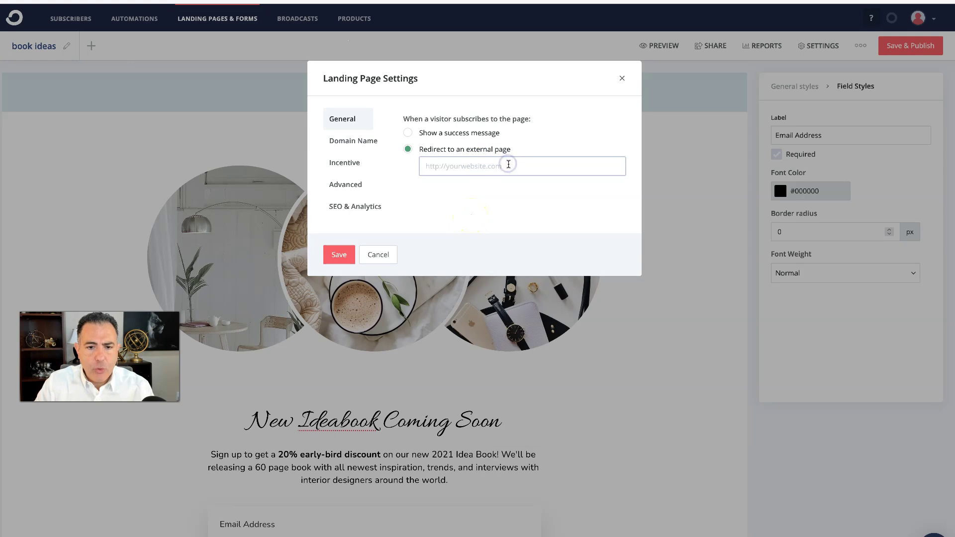
click(509, 221)
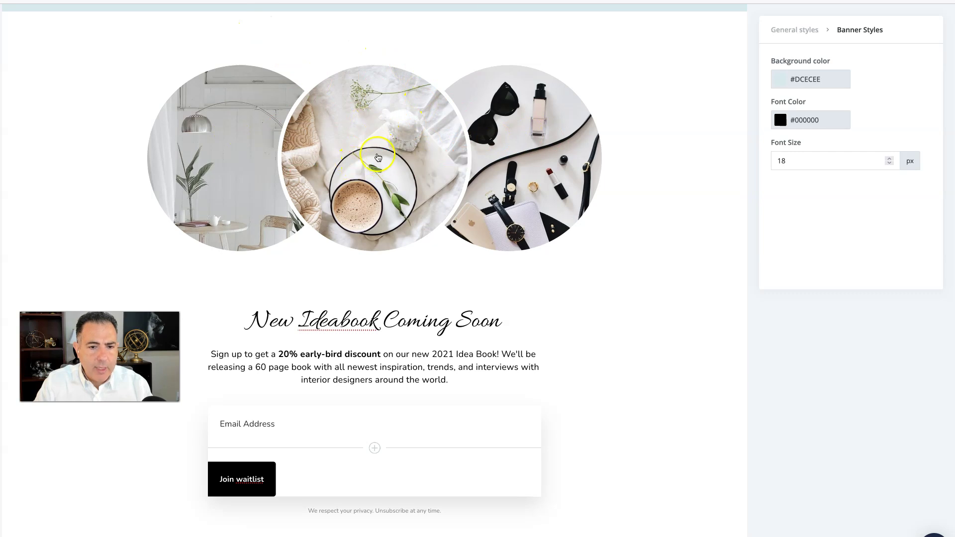
Replace the middle circle image with the Unsplash 'money' photo of hands fanning dollar bills
click(379, 155)
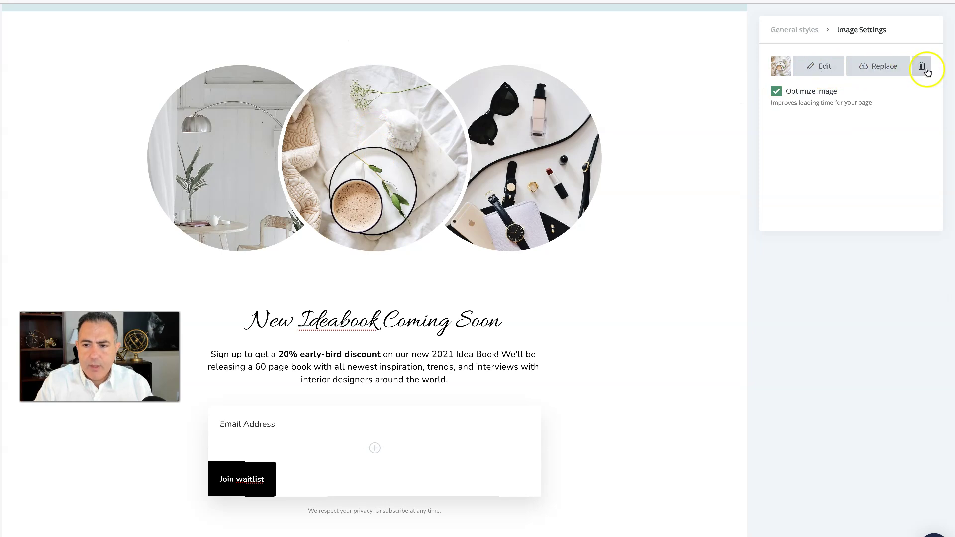
click(876, 70)
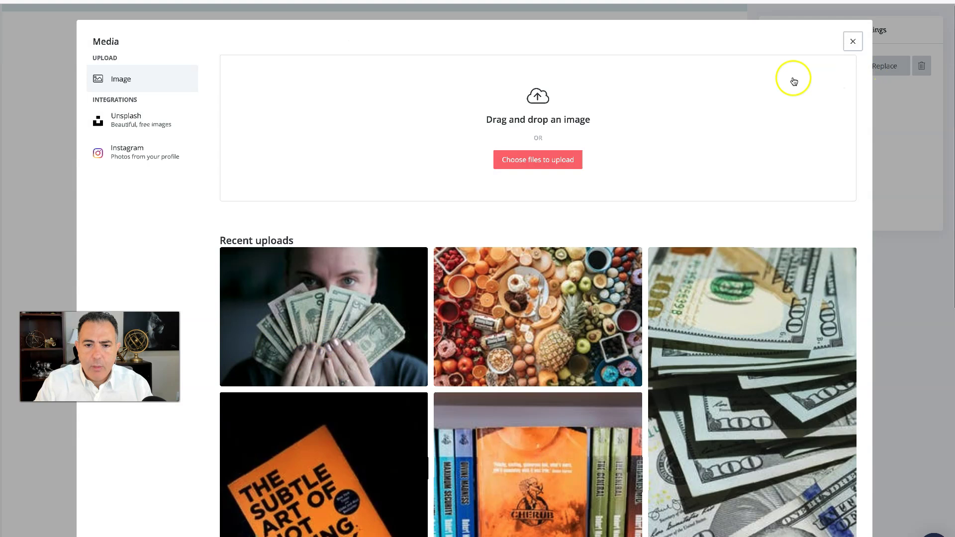
click(150, 124)
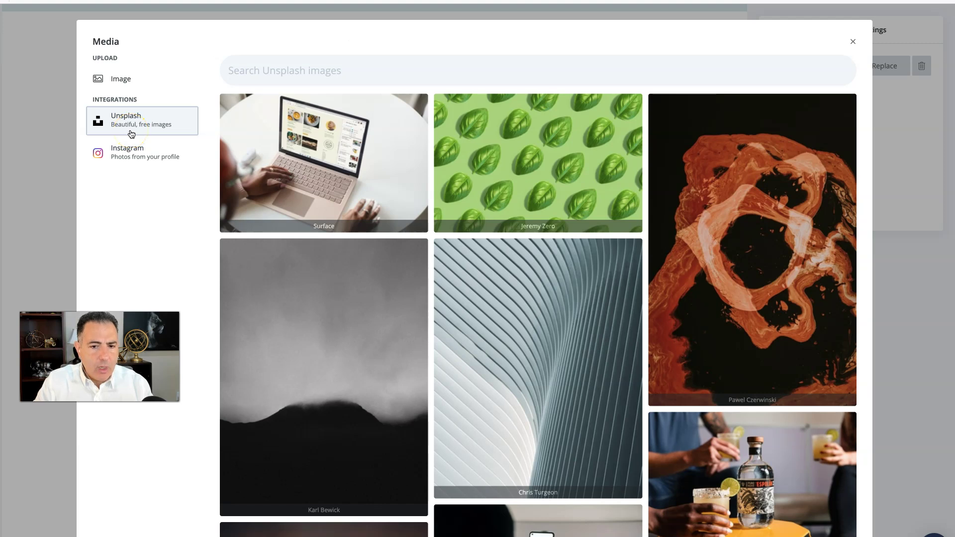
click(300, 72)
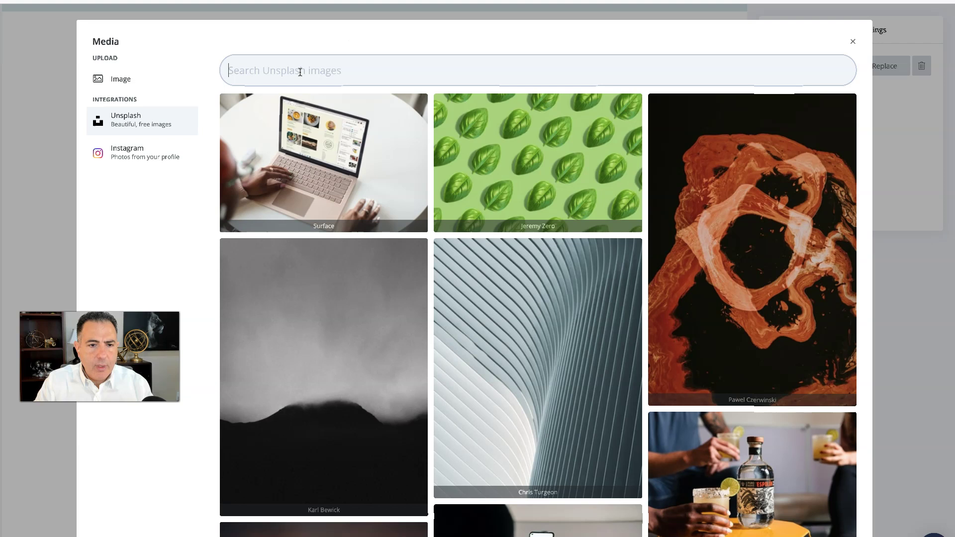
text(money)
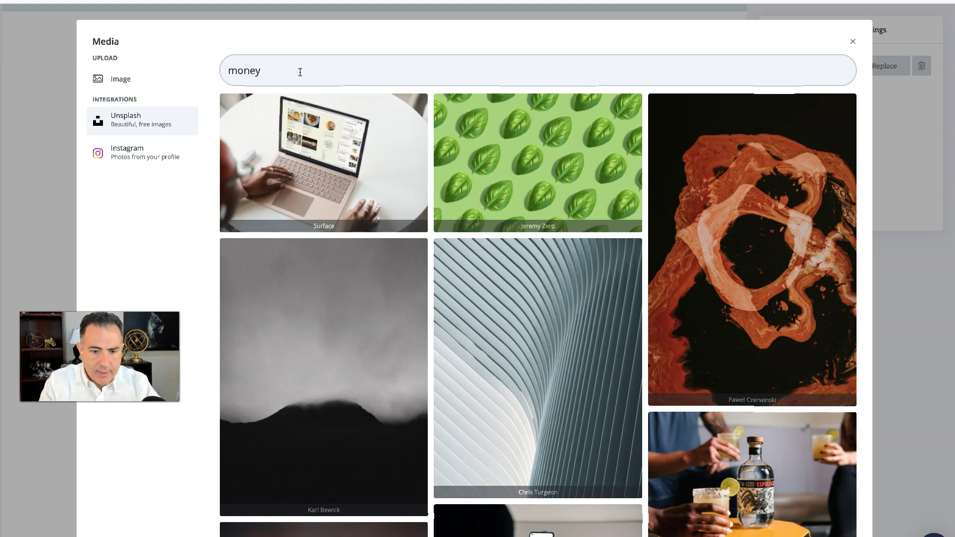
key(Return)
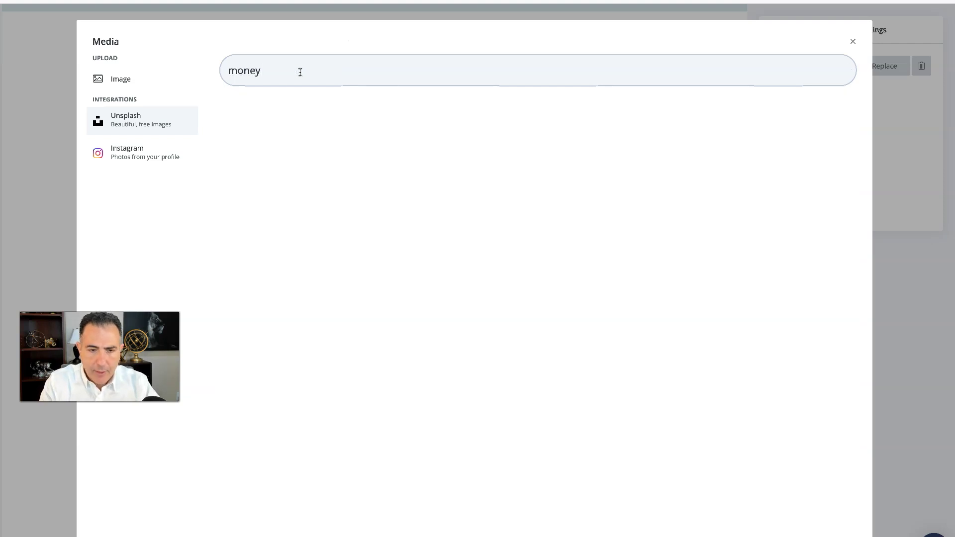
scroll(532, 162, down, 7)
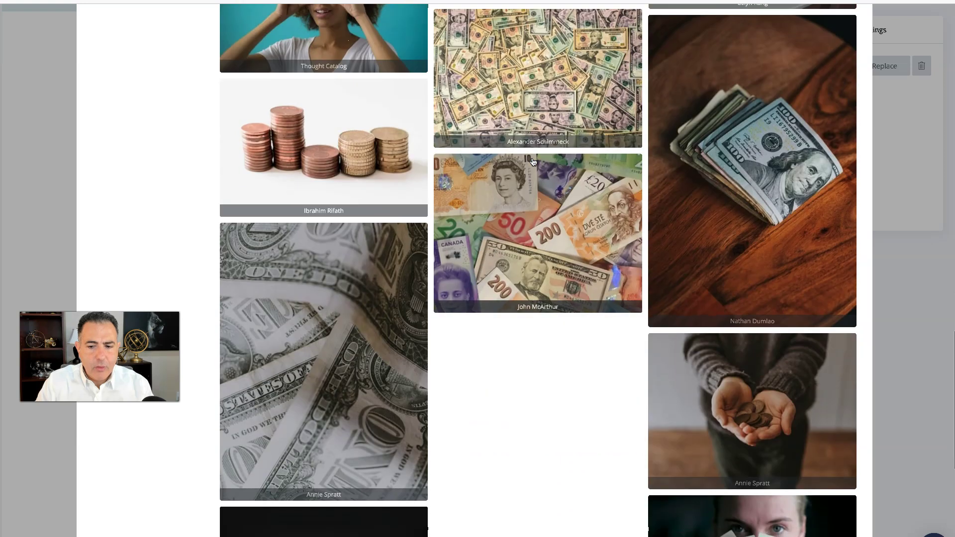
scroll(532, 161, down, 4)
scroll(533, 162, down, 2)
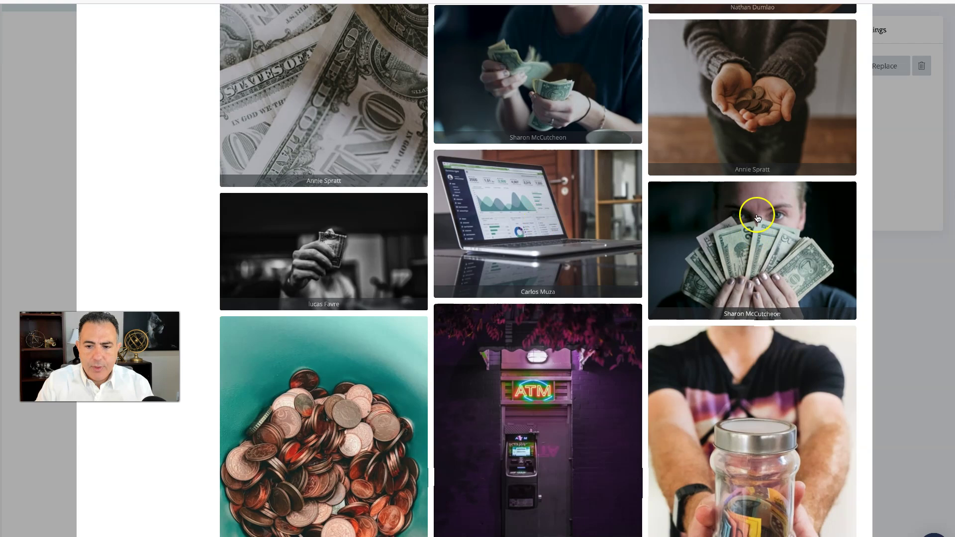
click(757, 235)
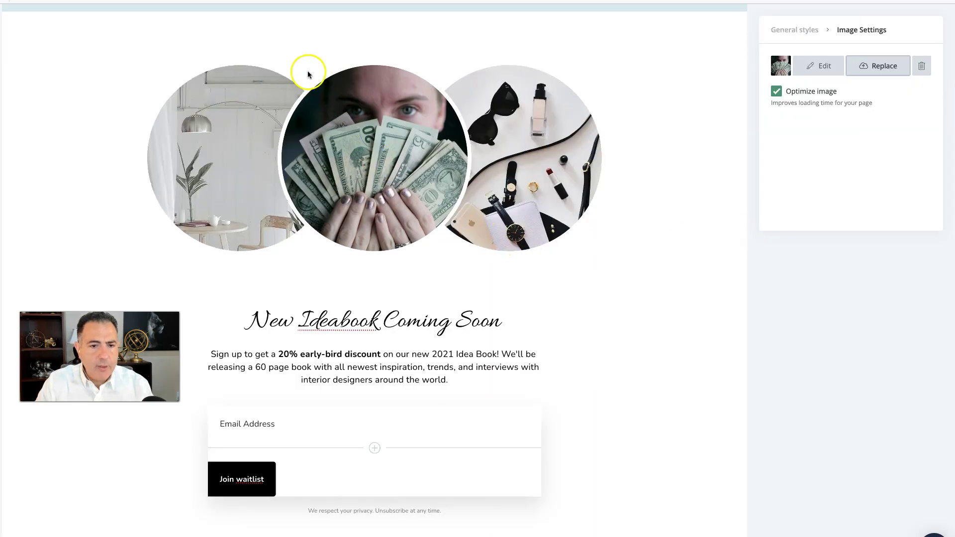
click(216, 130)
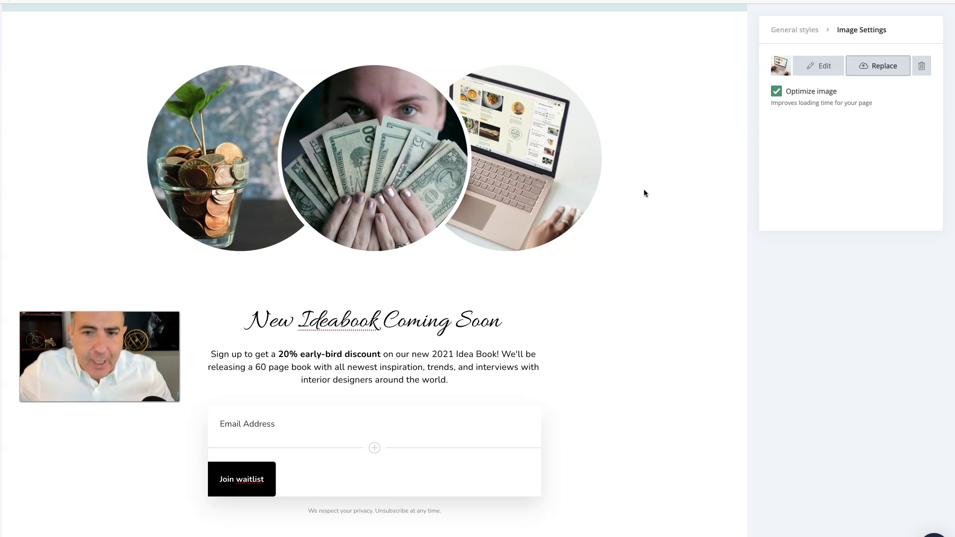
Scroll up to view the circles now showing the coin jar, dollar bills and laptop photos
scroll(653, 230, up, 2)
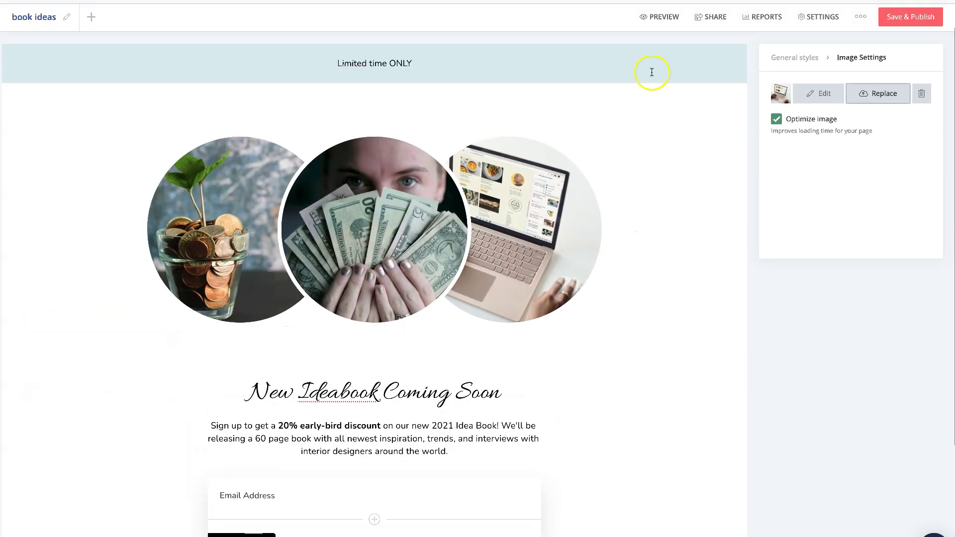
Preview the 'book ideas' landing page, return to the editor, and save and publish it
click(659, 18)
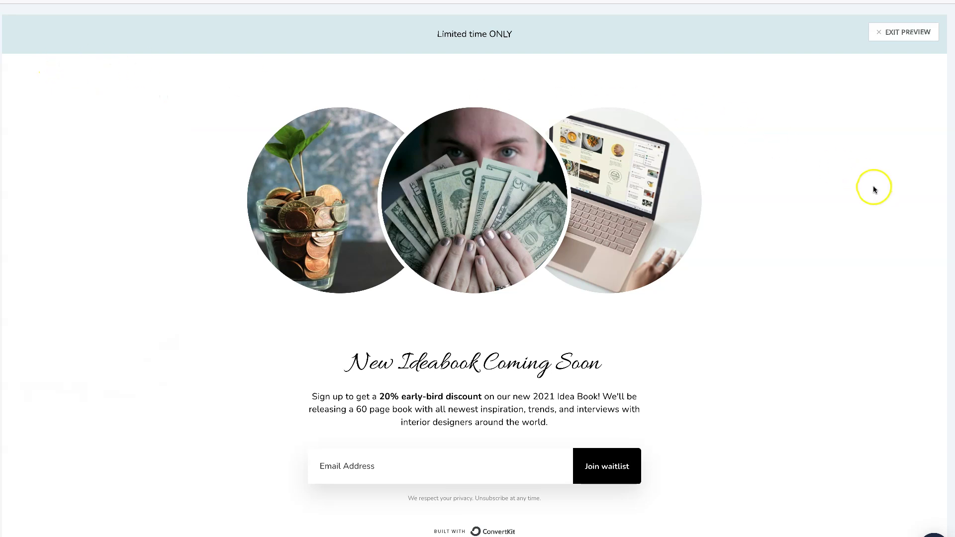
scroll(869, 185, down, 1)
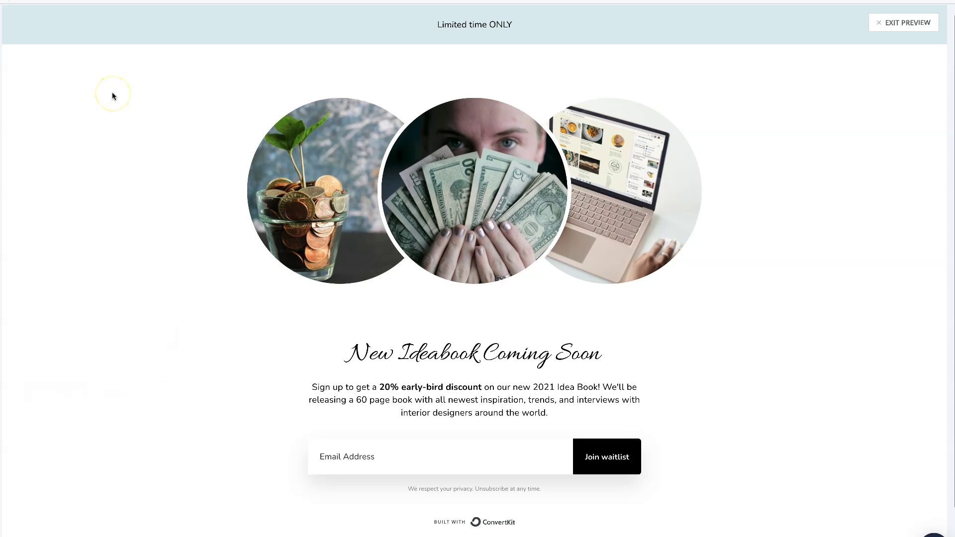
click(879, 23)
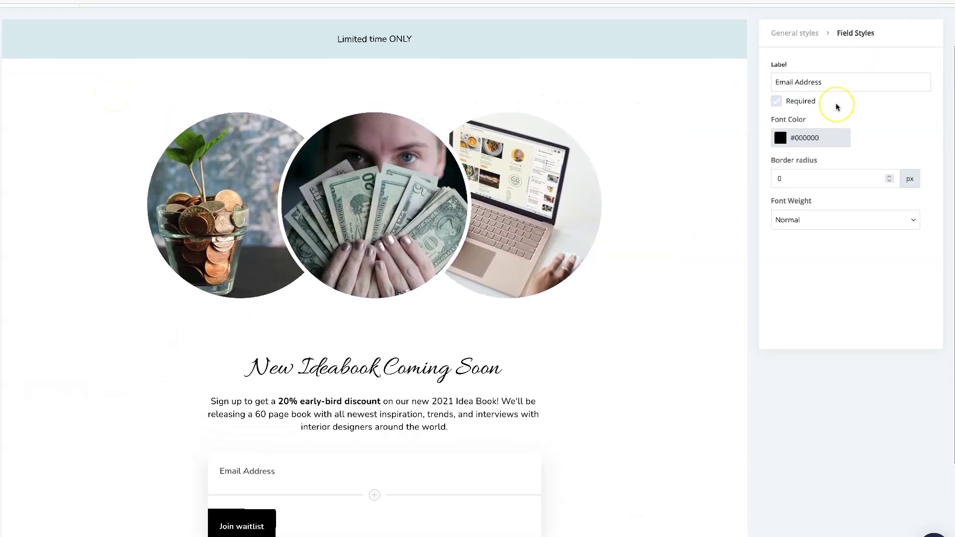
click(911, 36)
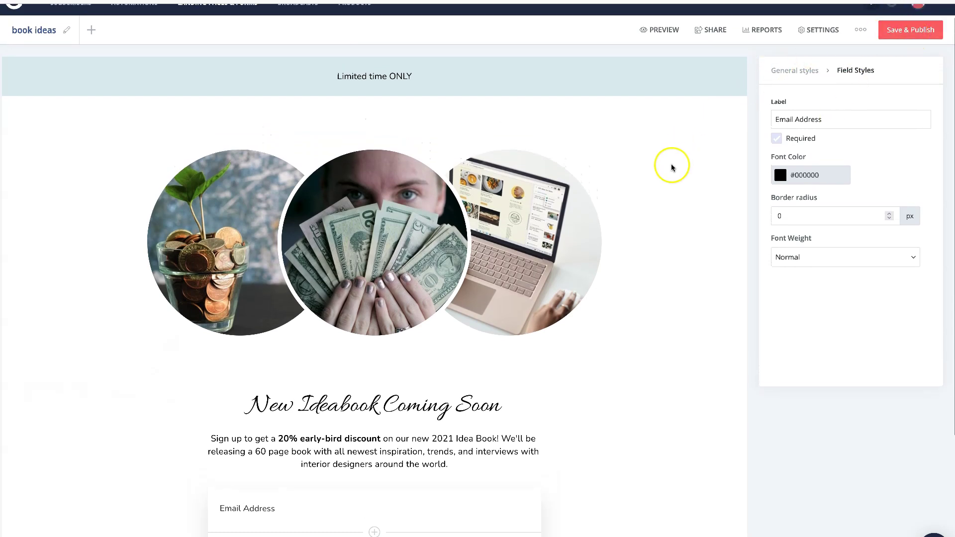
scroll(671, 166, down, 1)
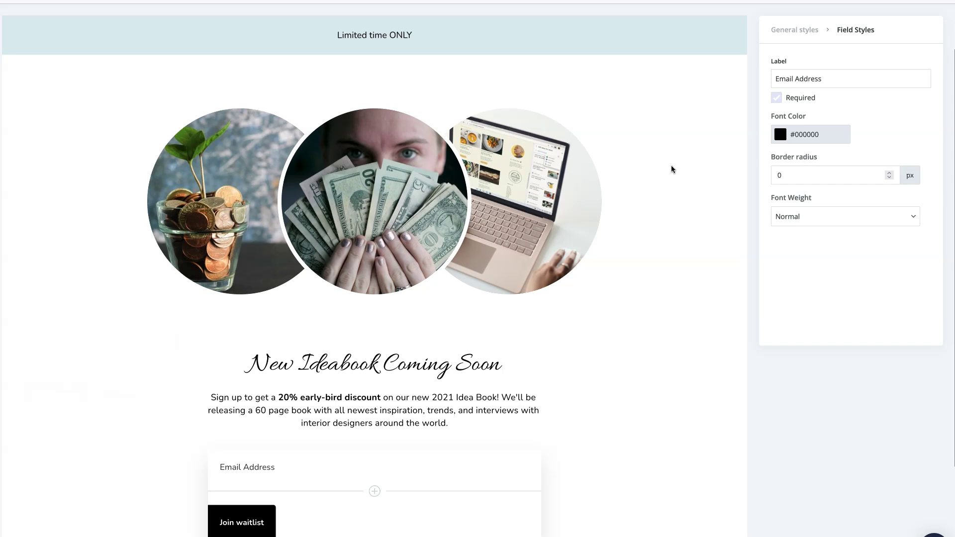